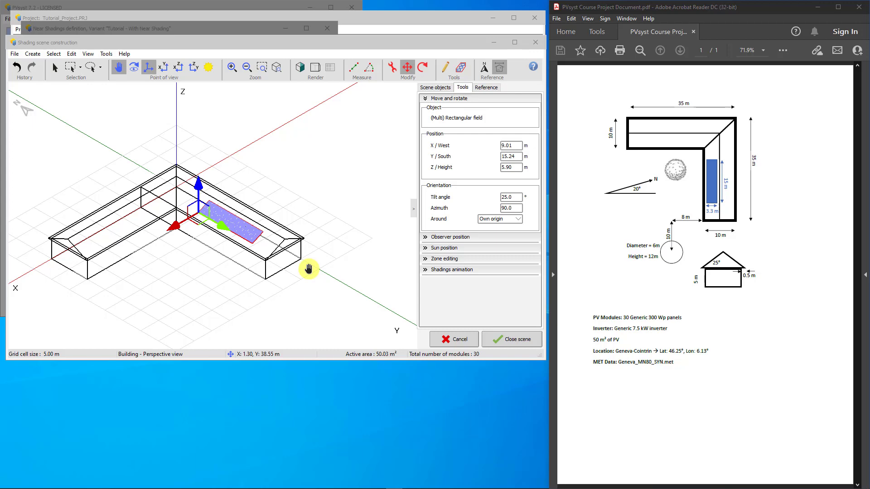
Step: Start a new elementary shading object with the Portion of Cylinder shape type
{"action": "left_click", "coordinate": [32, 54]}
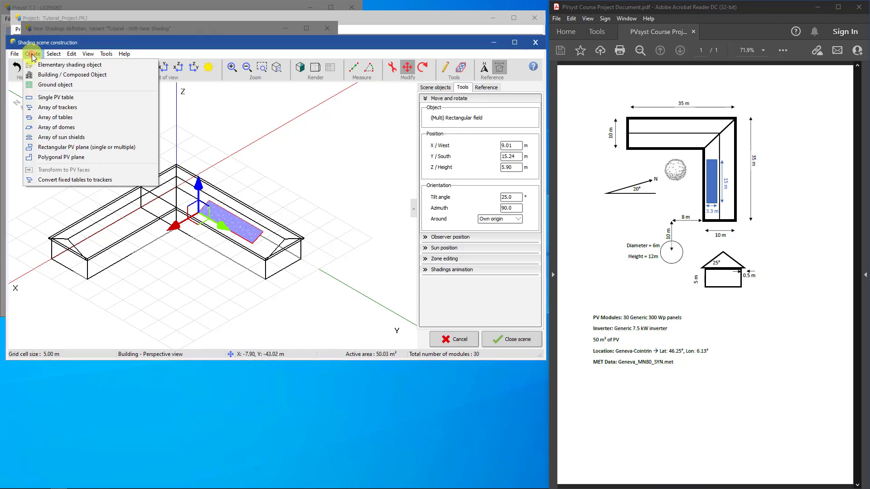
{"action": "left_click", "coordinate": [38, 65]}
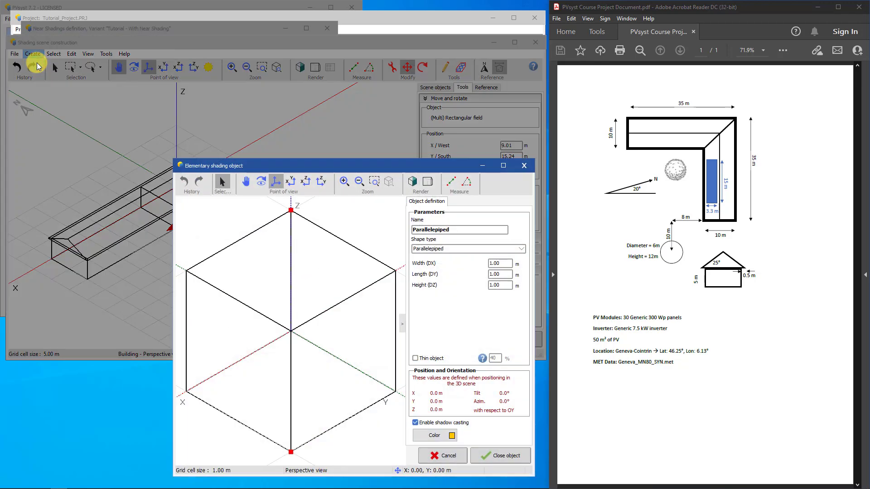
{"action": "left_click", "coordinate": [521, 249]}
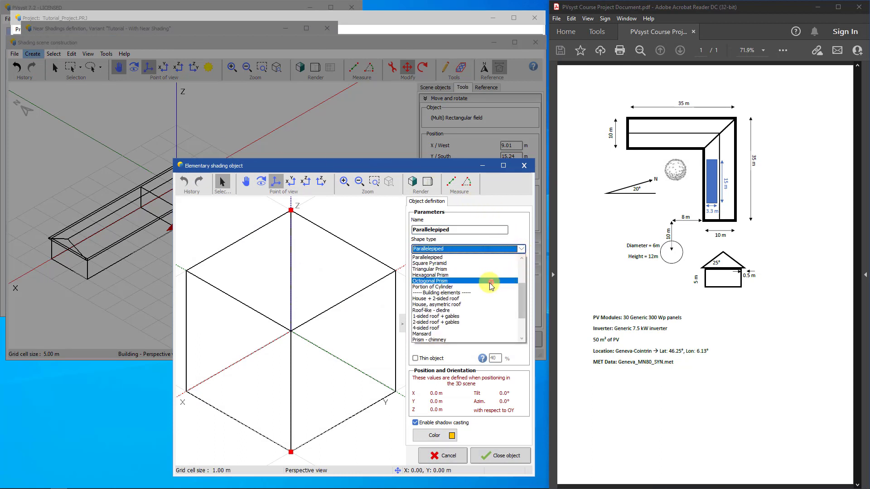
{"action": "left_click", "coordinate": [487, 287]}
Step: Set the cylinder to 360° aperture, 16 segments, radius 3 m and height 12 m
{"action": "double_click", "coordinate": [502, 275]}
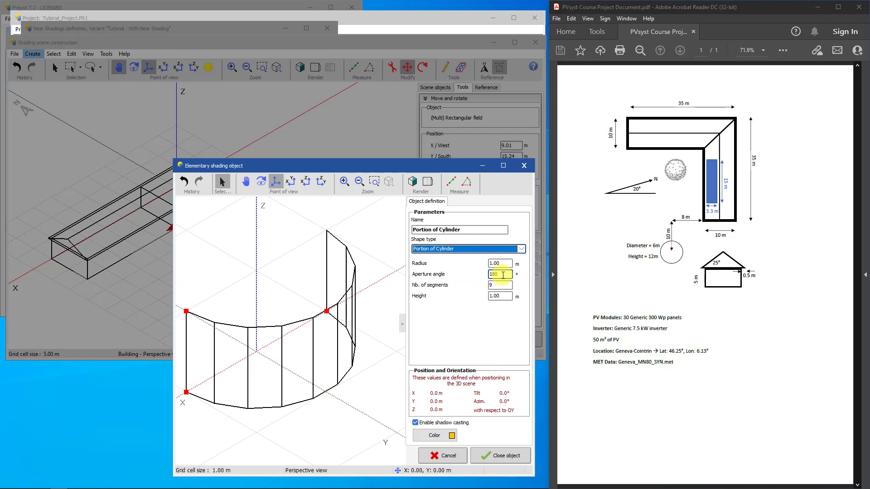
{"action": "double_click", "coordinate": [501, 275]}
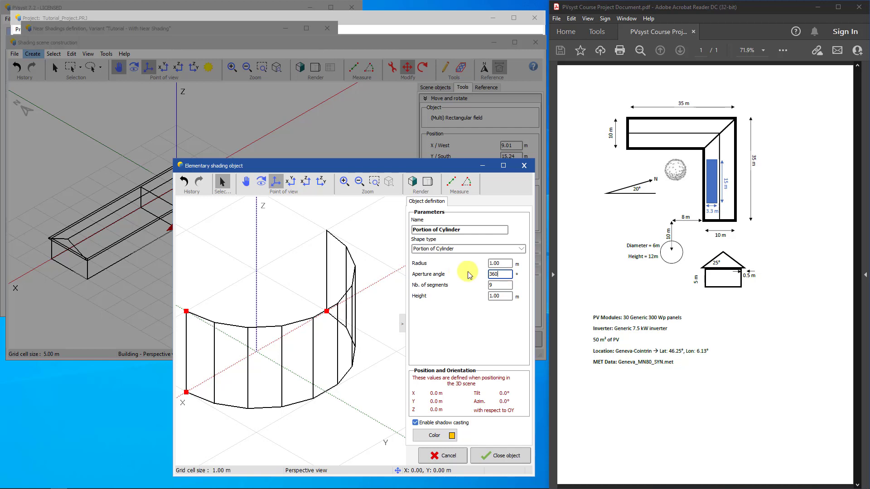
{"action": "left_click", "coordinate": [499, 286]}
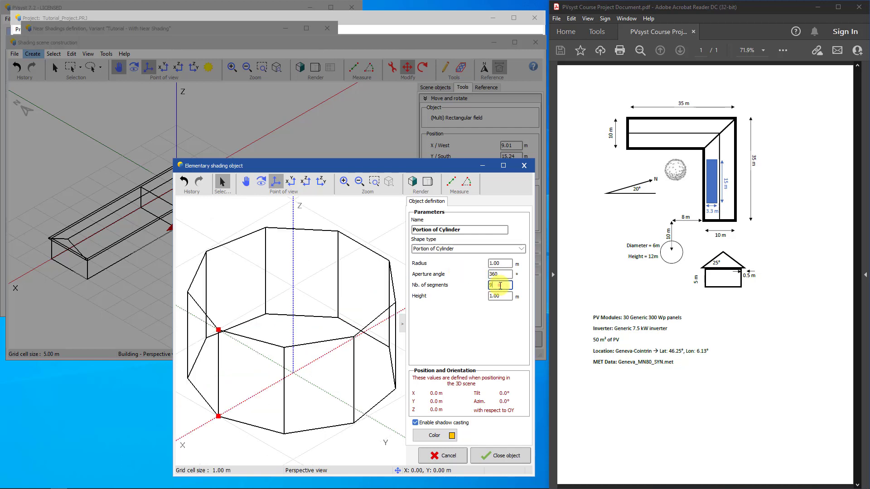
{"action": "double_click", "coordinate": [500, 286]}
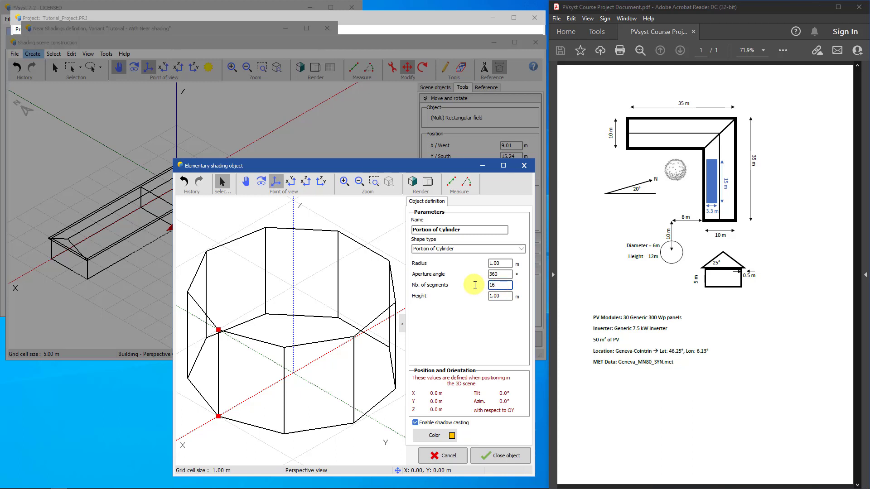
{"action": "type", "text": "16"}
{"action": "double_click", "coordinate": [493, 264]}
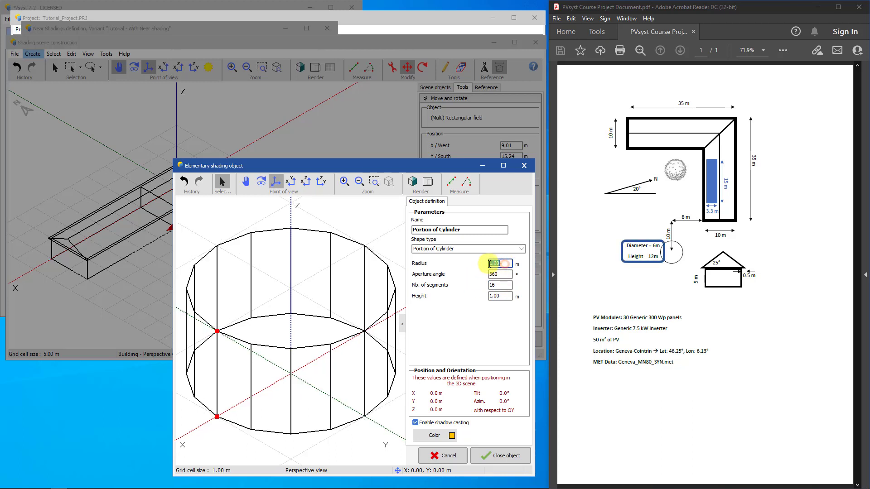
{"action": "type", "text": "3"}
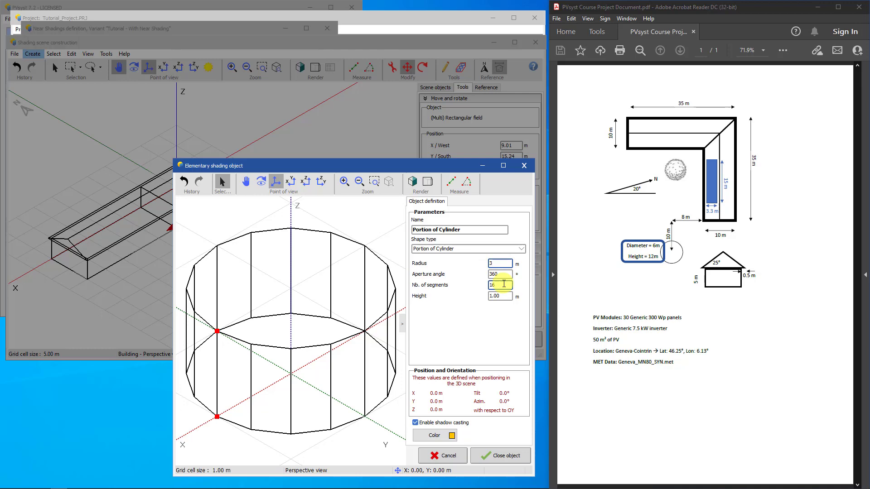
{"action": "double_click", "coordinate": [500, 296]}
{"action": "type", "text": "12"}
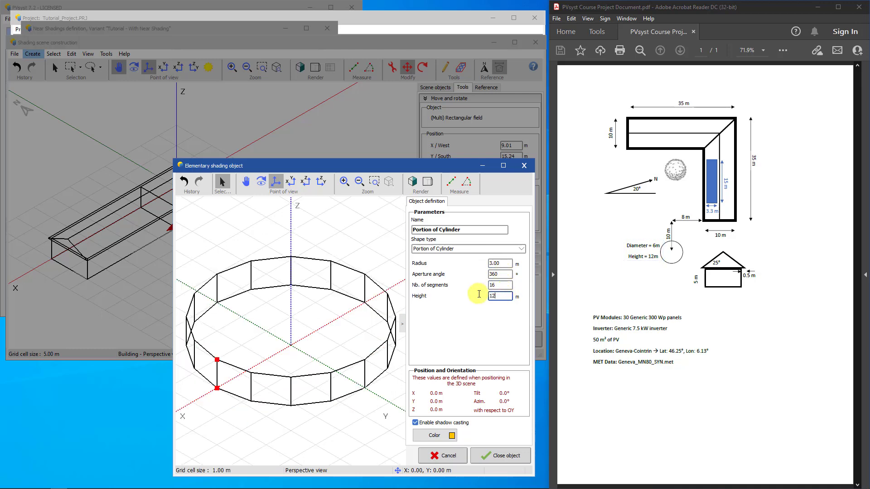
{"action": "double_click", "coordinate": [501, 287]}
Step: Add the cylinder to the scene and drag it below the building in top view
{"action": "type", "text": "16"}
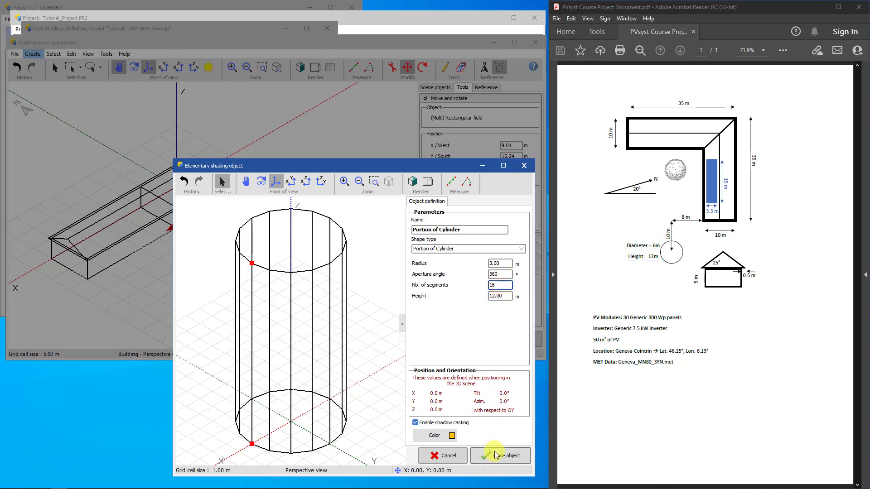
{"action": "left_click", "coordinate": [496, 456]}
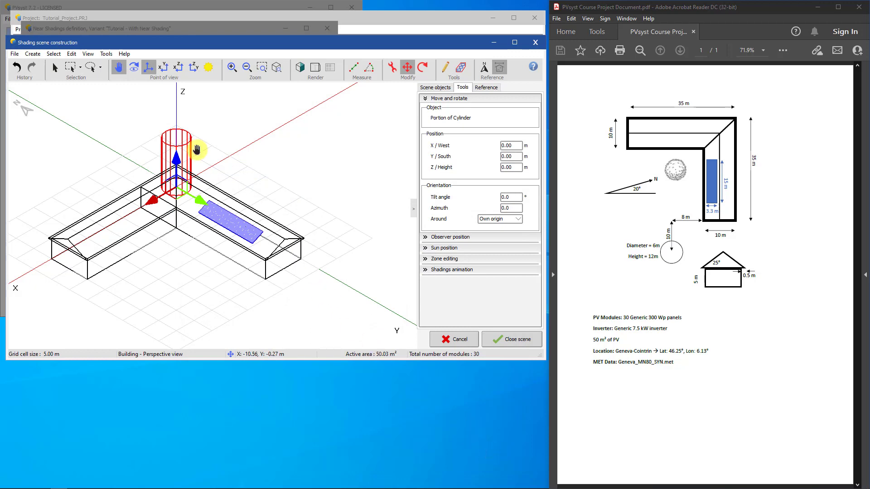
{"action": "left_click", "coordinate": [164, 68]}
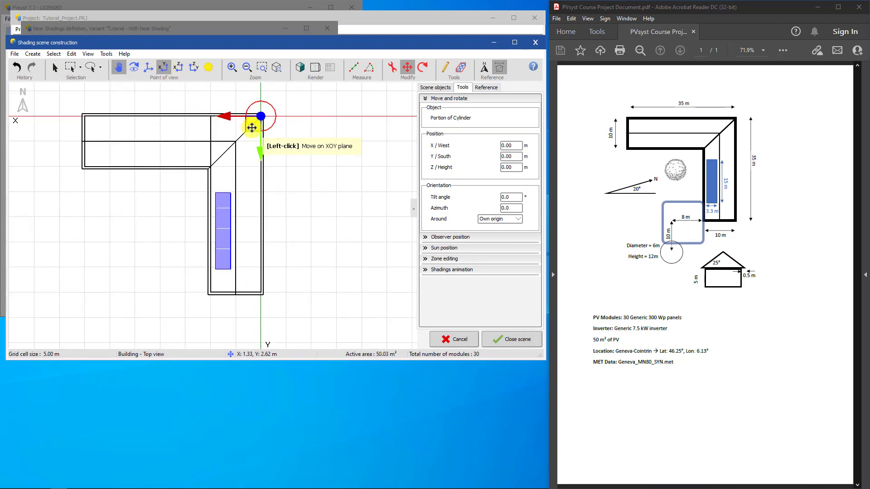
{"action": "left_click_drag", "start_coordinate": [252, 127], "coordinate": [145, 319]}
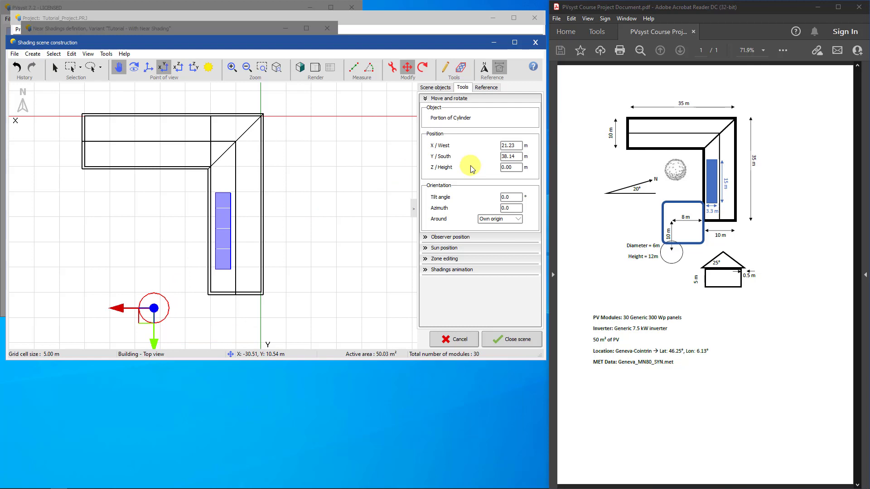
Step: Position the cylinder precisely at X/West 18.00 m and Y/South 45.00 m
{"action": "left_click", "coordinate": [519, 145]}
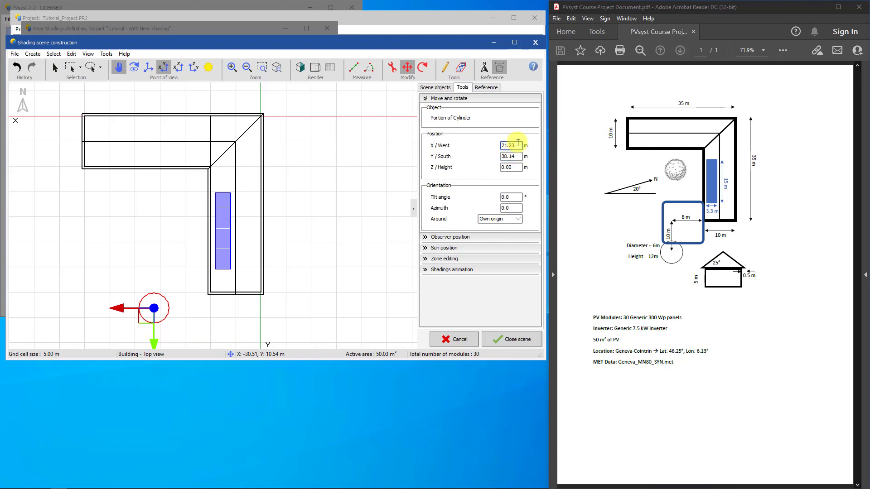
{"action": "type", "text": "48"}
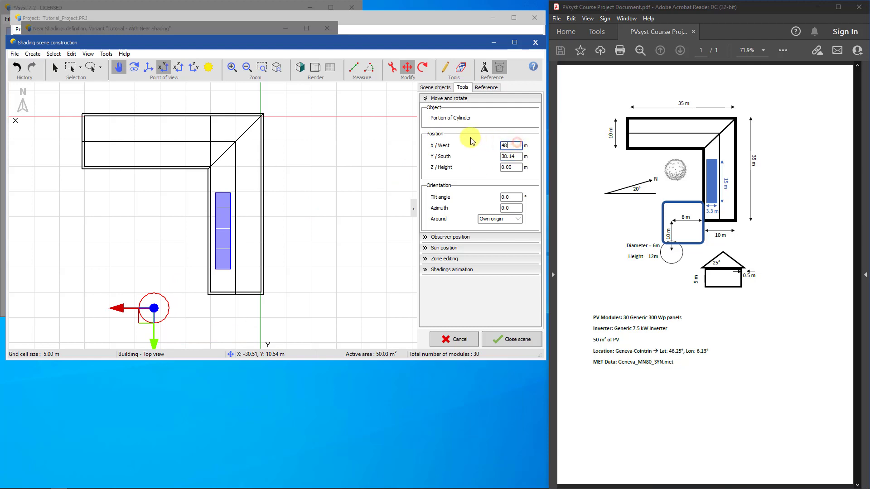
{"action": "left_click", "coordinate": [513, 156]}
{"action": "left_click_drag", "start_coordinate": [505, 145], "coordinate": [520, 157]}
{"action": "type", "text": "1"}
{"action": "type", "text": "45"}
{"action": "left_click", "coordinate": [353, 154]}
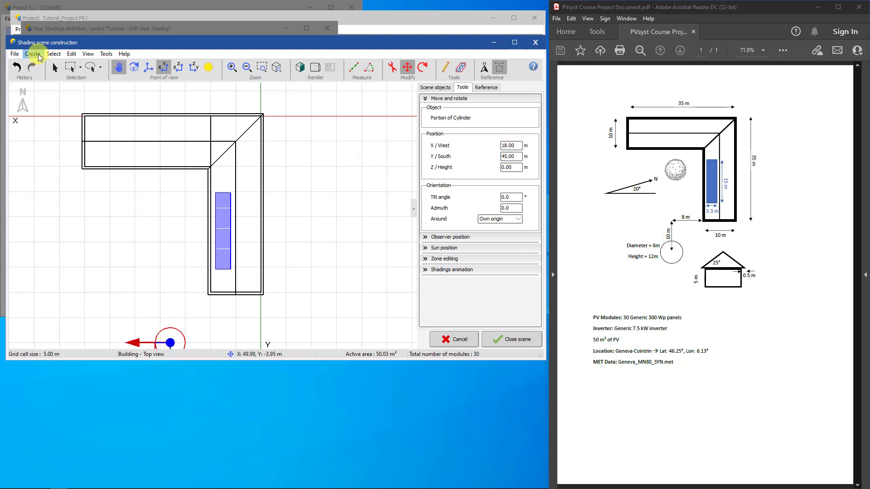
Step: Start another elementary shading object with the Tree shape type
{"action": "left_click", "coordinate": [32, 54]}
{"action": "left_click", "coordinate": [58, 66]}
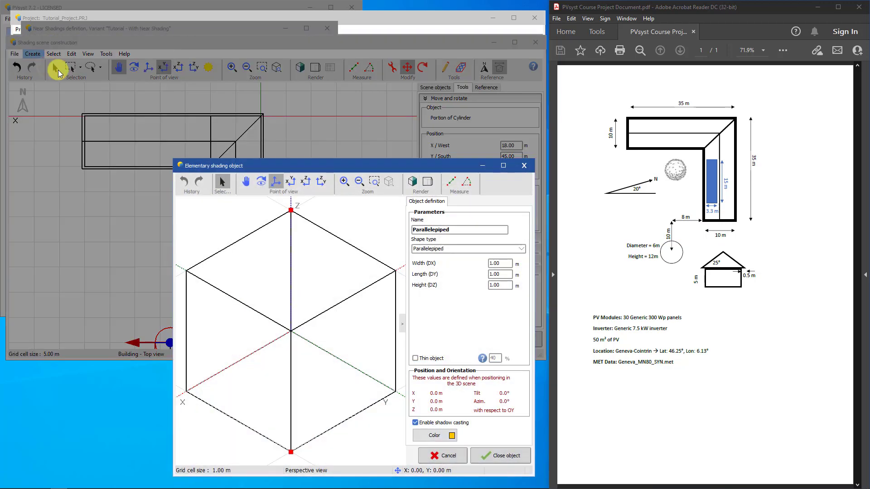
{"action": "left_click", "coordinate": [519, 249]}
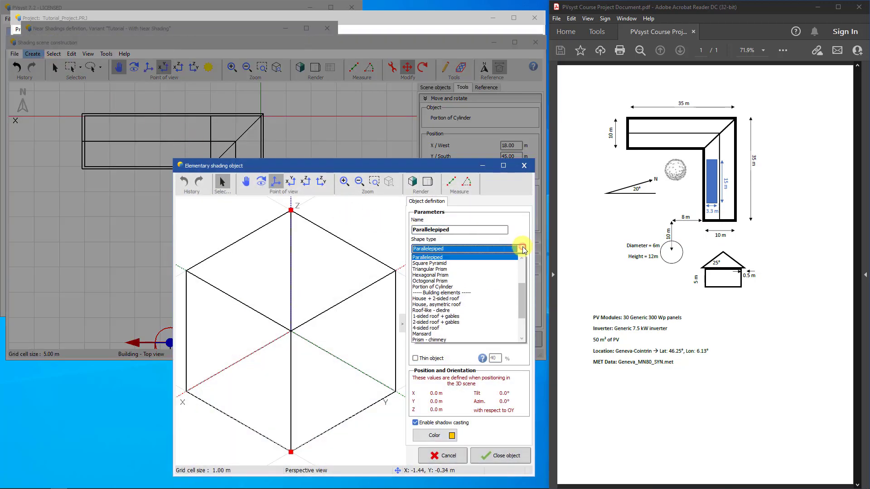
{"action": "scroll", "coordinate": [489, 300], "scroll_direction": "down", "scroll_amount": 1}
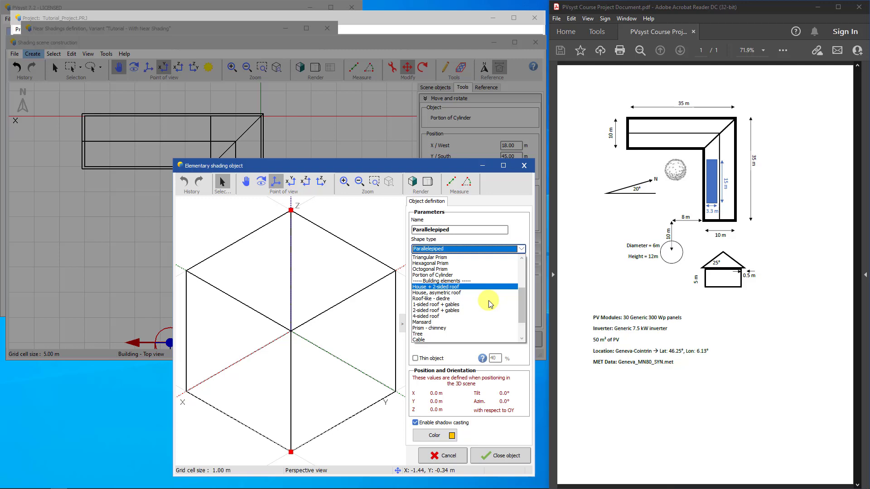
{"action": "left_click", "coordinate": [442, 328]}
Step: Set the tree's medium-point height 2.00 m, medium height 2.50 m and low part 3.00 m
{"action": "double_click", "coordinate": [499, 264]}
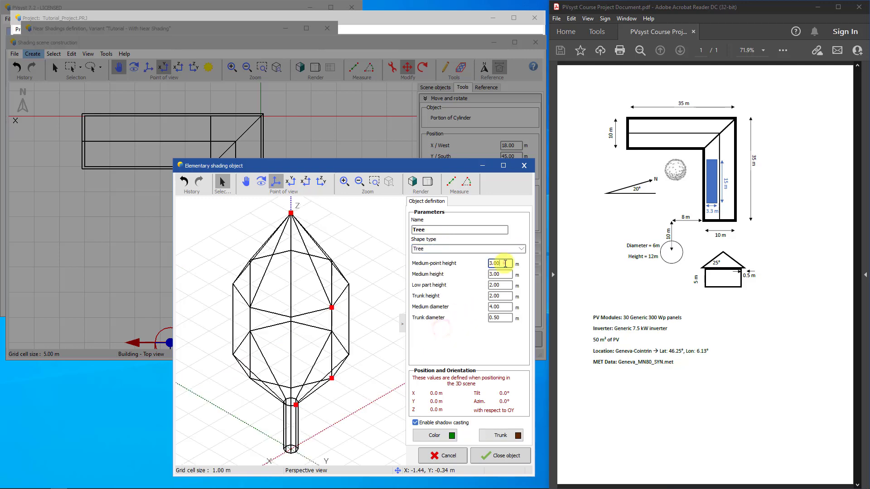
{"action": "type", "text": "5"}
{"action": "left_click", "coordinate": [500, 273]}
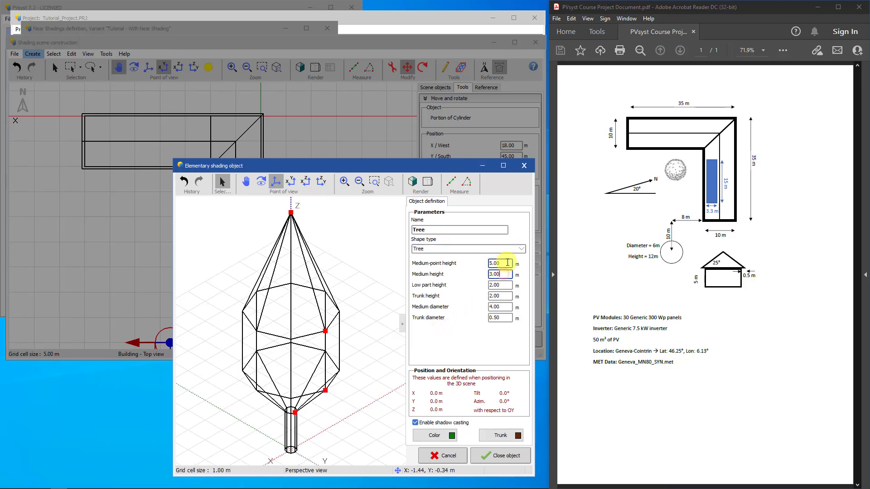
{"action": "double_click", "coordinate": [493, 263]}
{"action": "type", "text": "2"}
{"action": "double_click", "coordinate": [500, 274]}
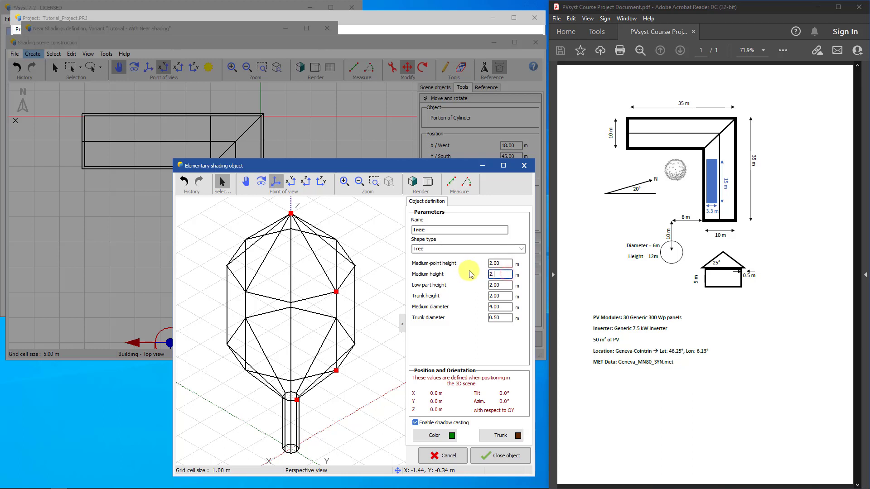
{"action": "type", "text": "2.5"}
{"action": "left_click", "coordinate": [494, 284]}
{"action": "double_click", "coordinate": [492, 285]}
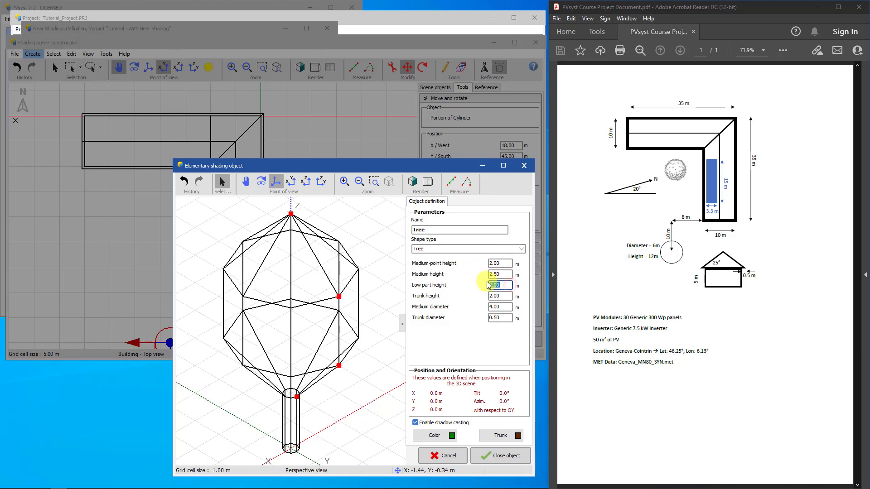
{"action": "type", "text": "3"}
{"action": "left_click", "coordinate": [499, 296]}
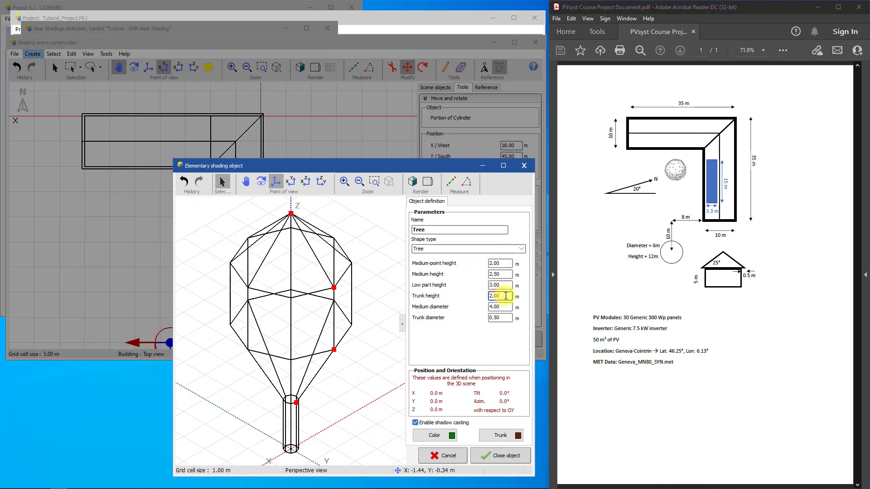
Step: Set the tree's trunk diameter to 1.00 m and medium diameter to 3.00 m
{"action": "double_click", "coordinate": [498, 317]}
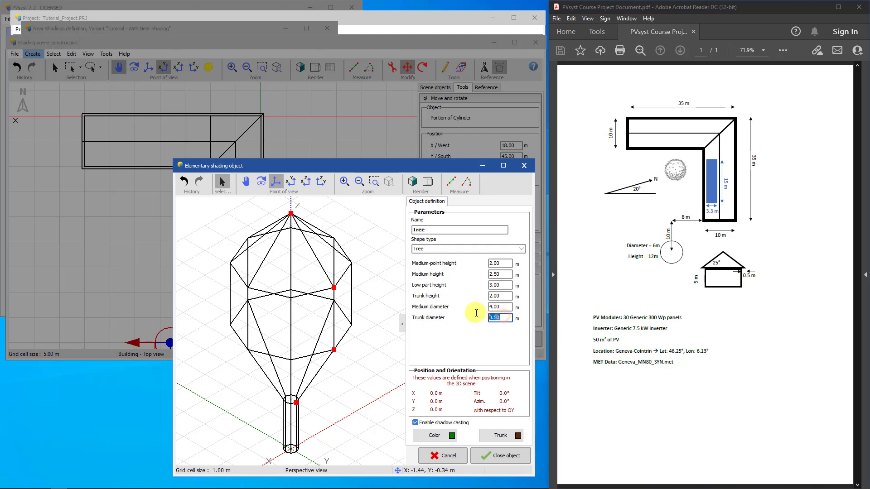
{"action": "type", "text": "1"}
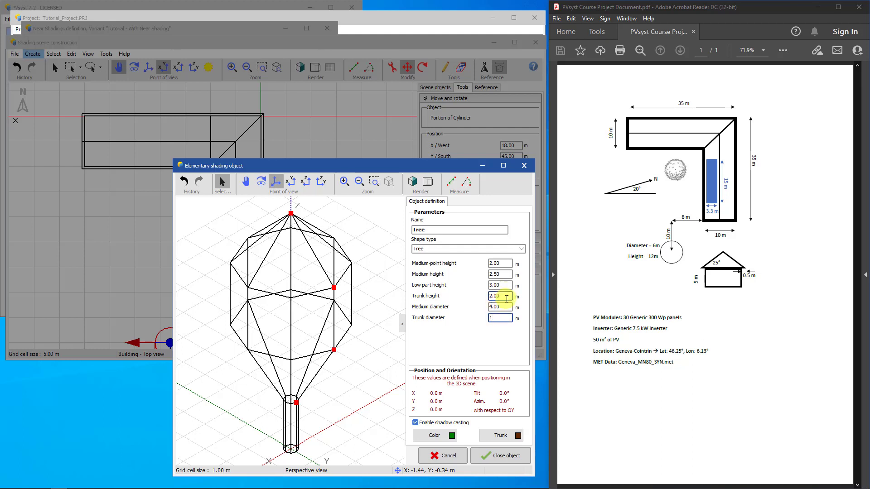
{"action": "key", "text": "Return"}
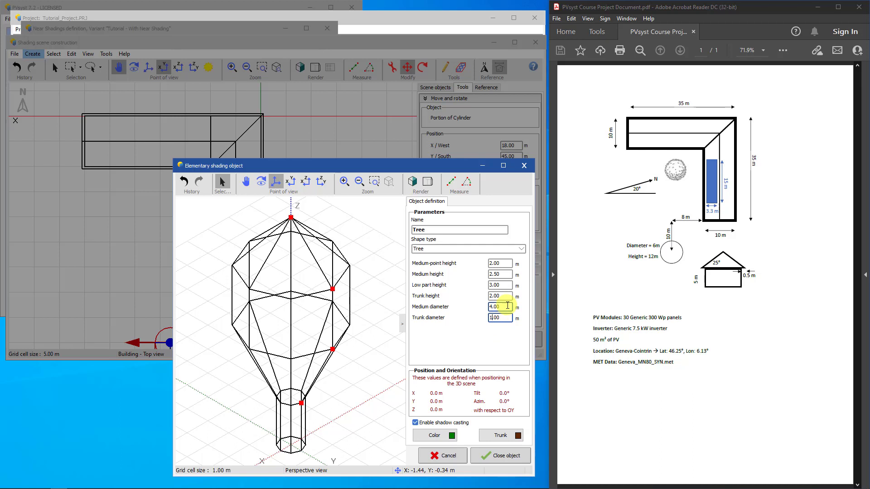
{"action": "double_click", "coordinate": [506, 305]}
{"action": "mouse_move", "coordinate": [491, 303]}
{"action": "left_mouse_down"}
{"action": "mouse_move", "coordinate": [480, 303]}
{"action": "mouse_move", "coordinate": [484, 295]}
{"action": "left_mouse_up"}
{"action": "type", "text": "3"}
{"action": "key", "text": "Return"}
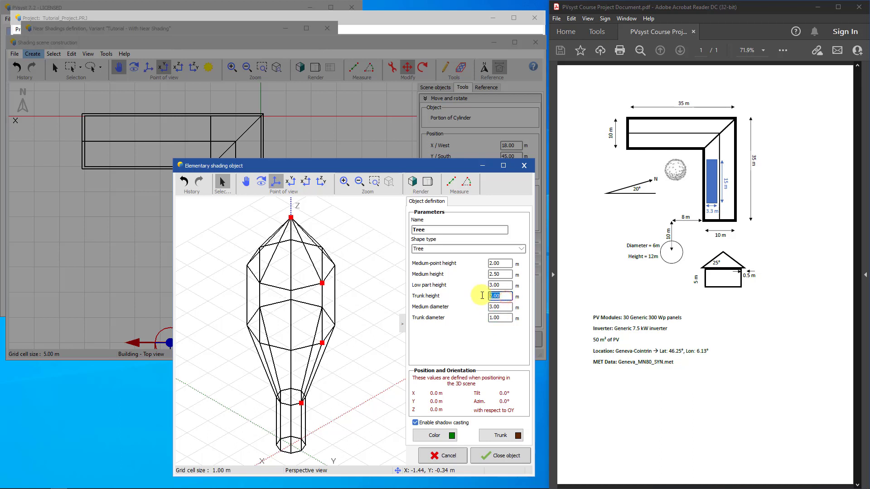
Step: Set trunk height 2.50 m, add the tree, and drag it to about X 17.99, Y 17.90 m
{"action": "type", "text": "2.5"}
{"action": "left_click", "coordinate": [499, 285]}
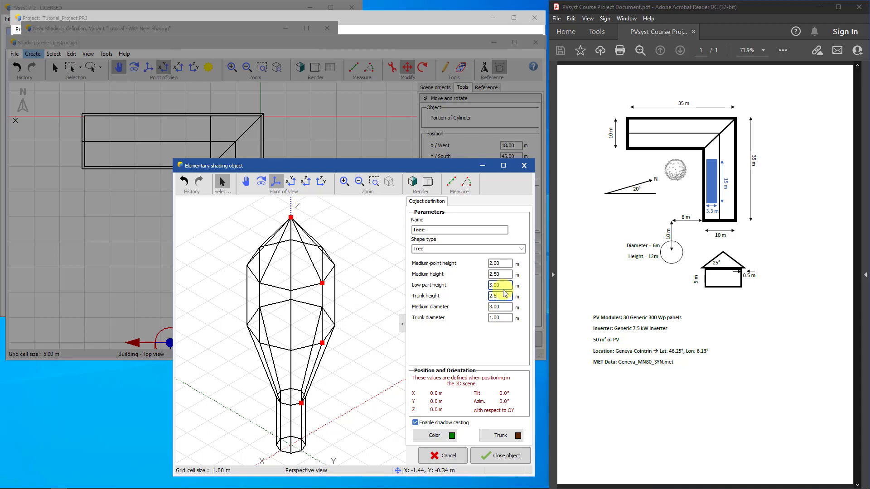
{"action": "left_click", "coordinate": [499, 455]}
{"action": "left_click_drag", "start_coordinate": [259, 131], "coordinate": [166, 218]}
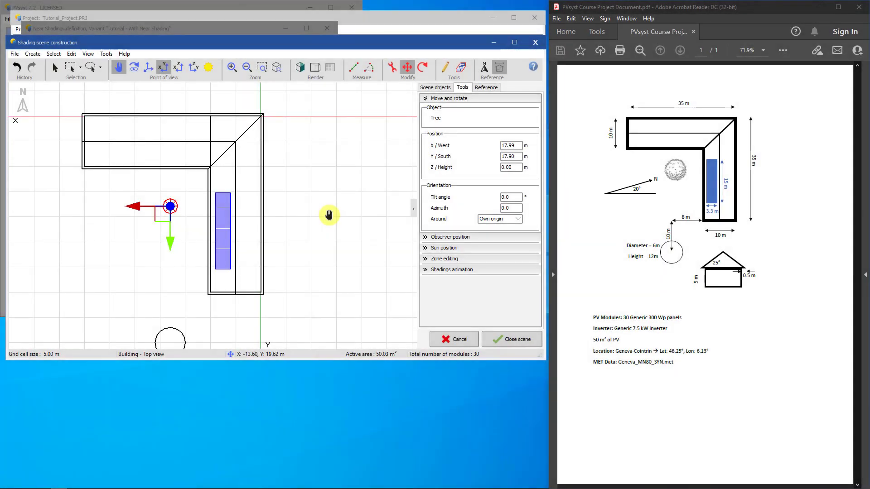
Step: Enter 70° as the Geographical-to-Building azimuth difference on the Reference tab
{"action": "left_click", "coordinate": [482, 90]}
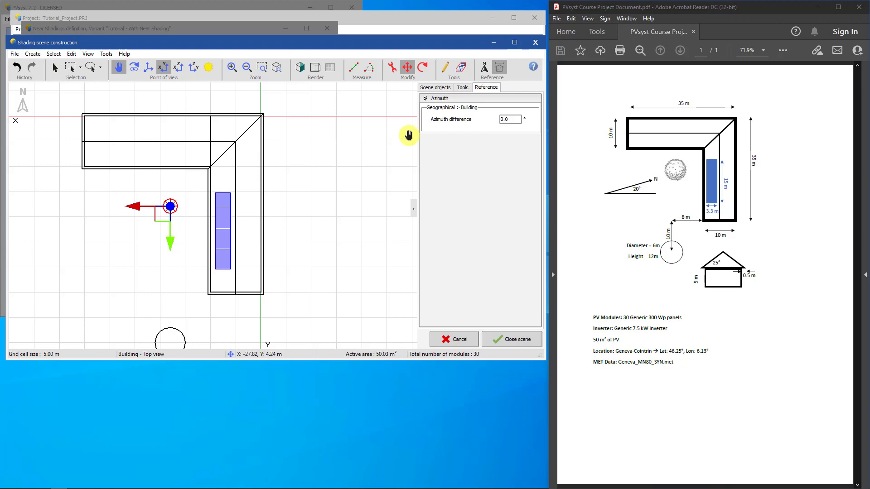
{"action": "double_click", "coordinate": [507, 119]}
{"action": "type", "text": "70"}
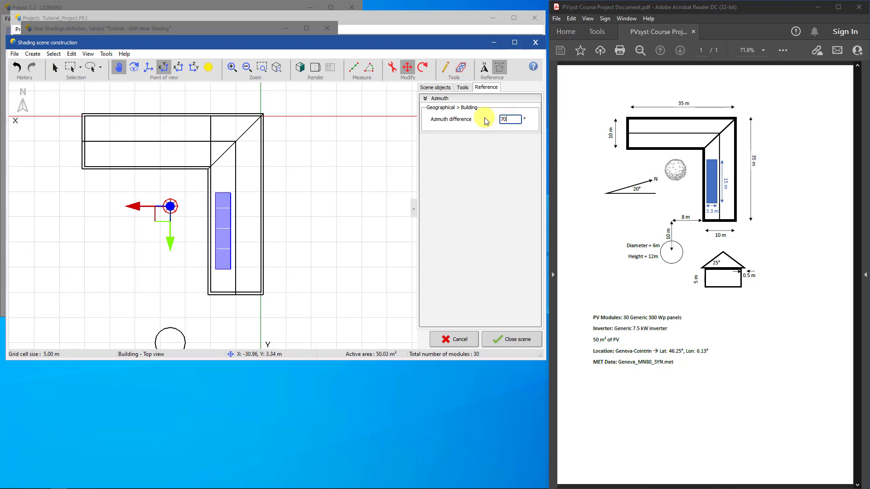
{"action": "double_click", "coordinate": [507, 120]}
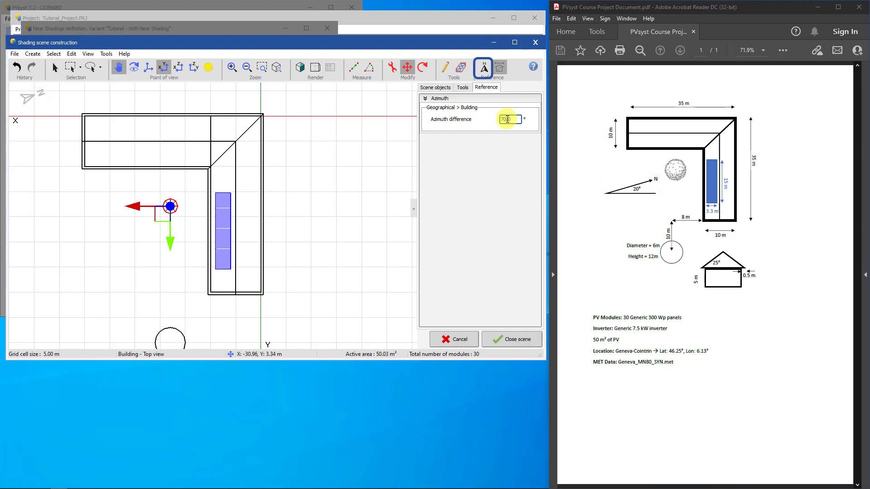
Step: Switch to geographical view and open Shadings animation for 12/21/2020 in 15-minute steps
{"action": "left_click", "coordinate": [485, 70]}
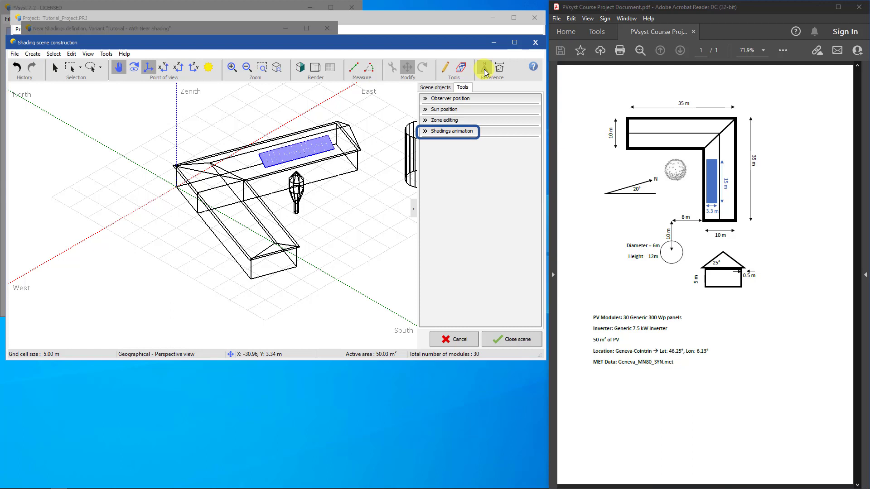
{"action": "left_click", "coordinate": [430, 131]}
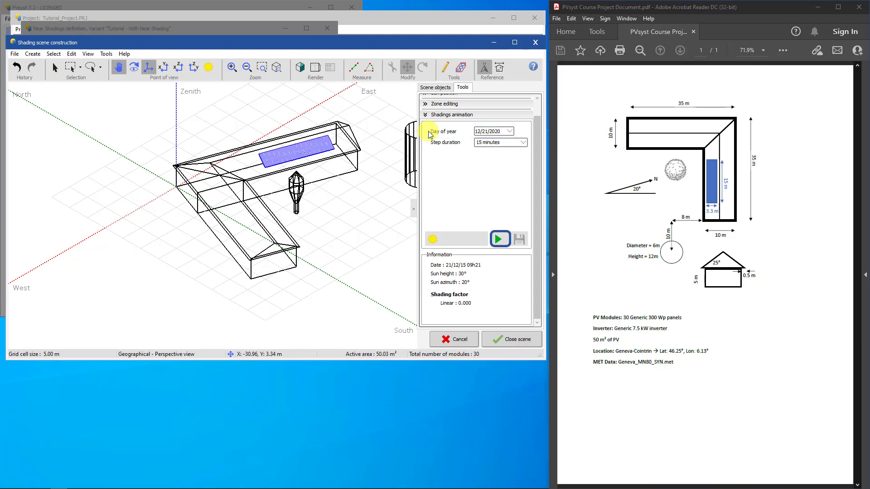
Step: Play the 21 December 2020 shading animation, yielding an 8.7% beam linear loss
{"action": "left_click", "coordinate": [500, 238]}
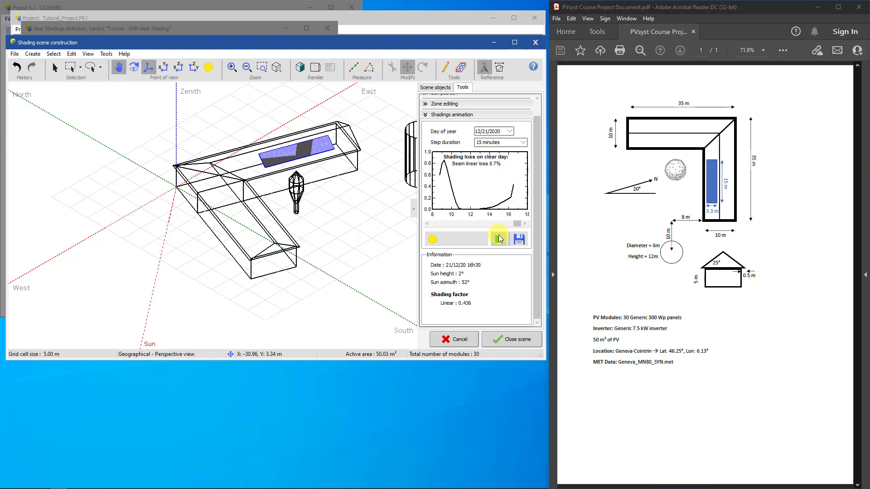
Step: Pick 21 June 2021 in the day calendar and play the animation, giving 0.0% beam loss
{"action": "left_click", "coordinate": [509, 131]}
{"action": "left_click", "coordinate": [553, 146]}
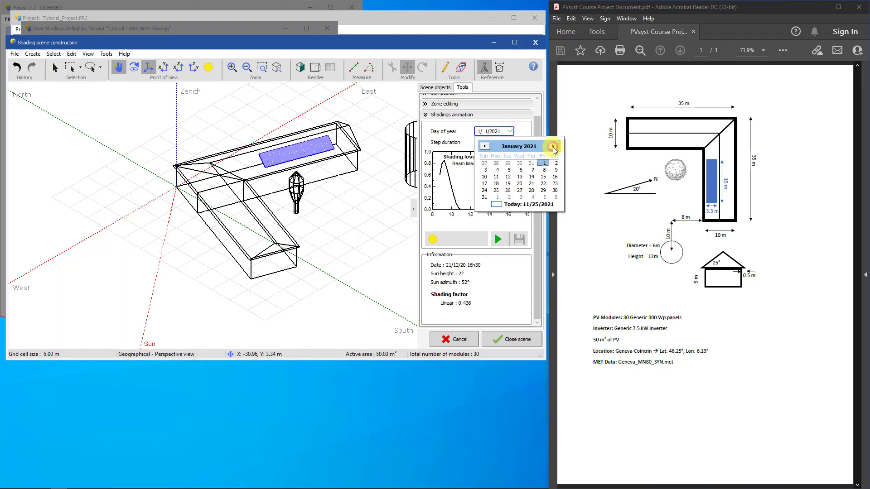
{"action": "left_click", "coordinate": [553, 146]}
{"action": "left_click", "coordinate": [553, 145]}
{"action": "left_click", "coordinate": [554, 146]}
{"action": "left_click", "coordinate": [554, 146]}
{"action": "left_click", "coordinate": [553, 145]}
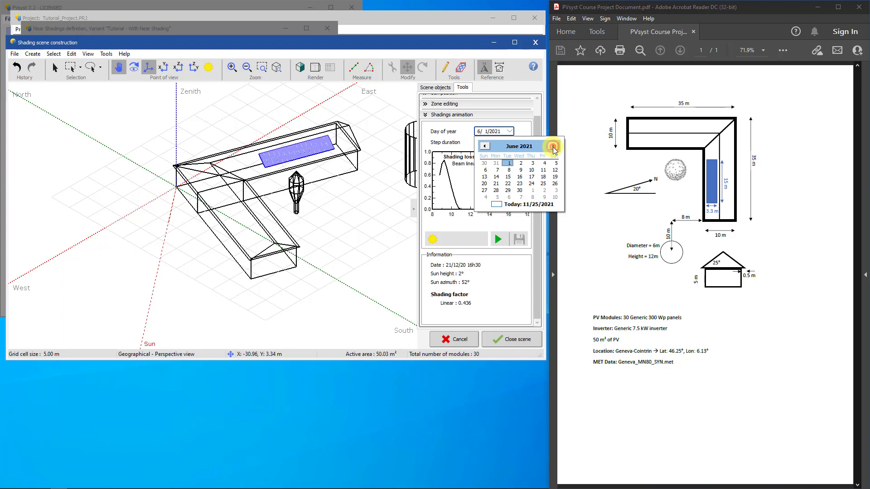
{"action": "left_click", "coordinate": [496, 183]}
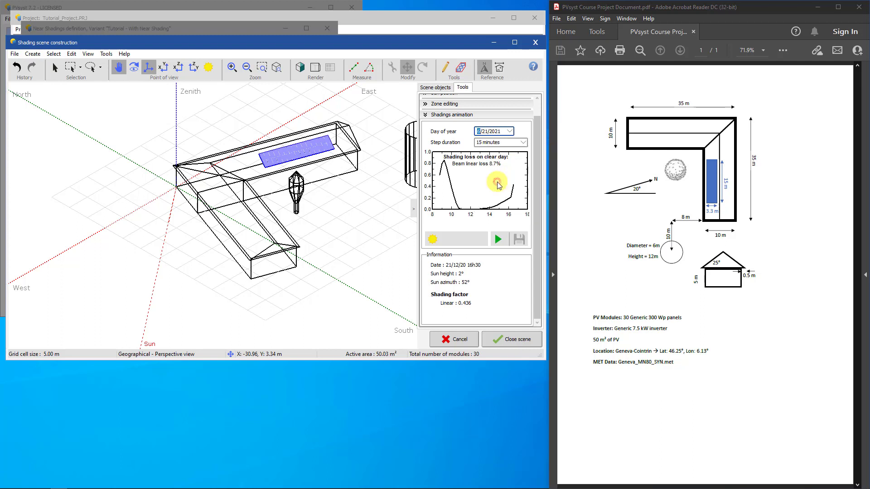
{"action": "left_click", "coordinate": [498, 233]}
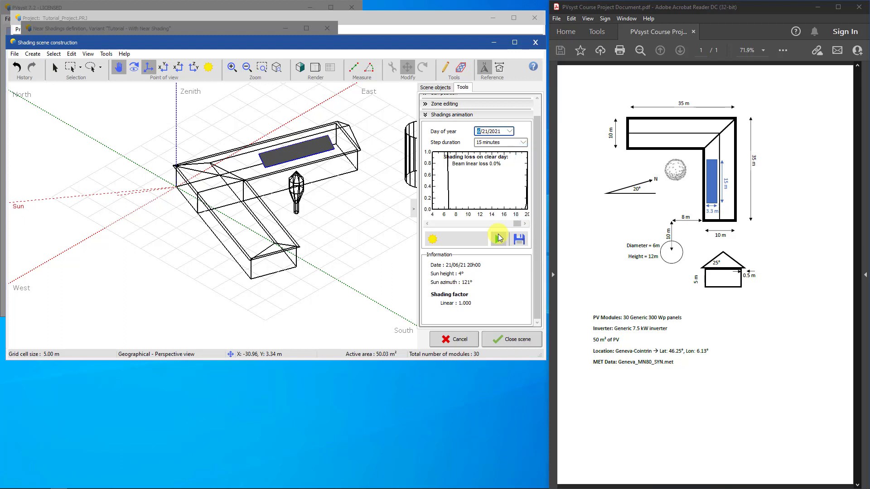
Step: Export the scene as an .SHD file with '_With_Objects' appended to its name
{"action": "left_click", "coordinate": [15, 54]}
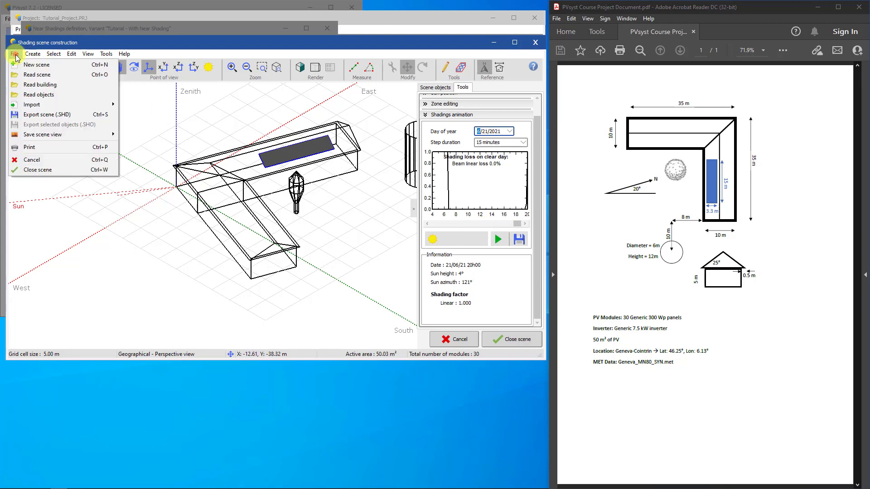
{"action": "left_click", "coordinate": [34, 114]}
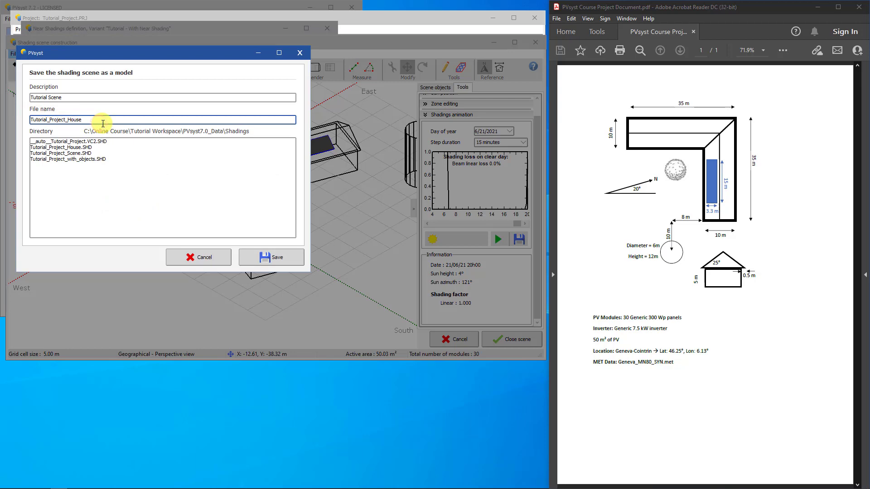
{"action": "type", "text": "_With_Objects"}
{"action": "left_click", "coordinate": [268, 260]}
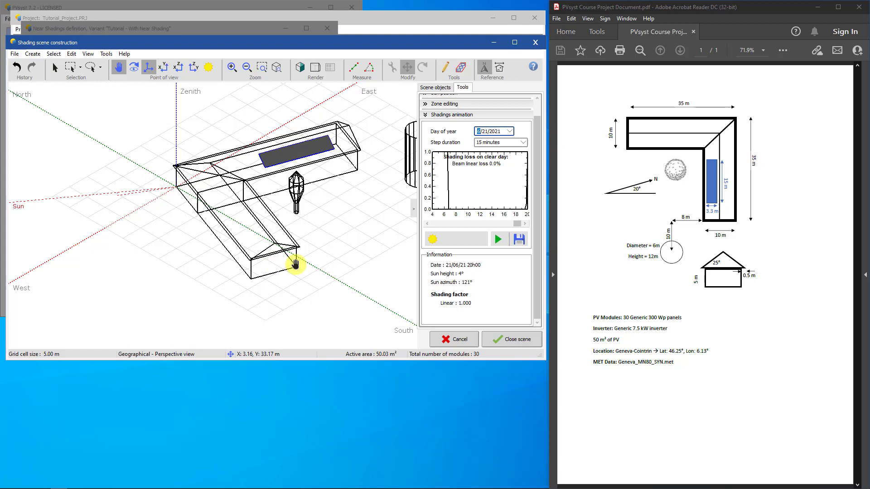
Step: Close the scene construction window and select Linear shadings under Use in simulation
{"action": "left_click", "coordinate": [497, 341]}
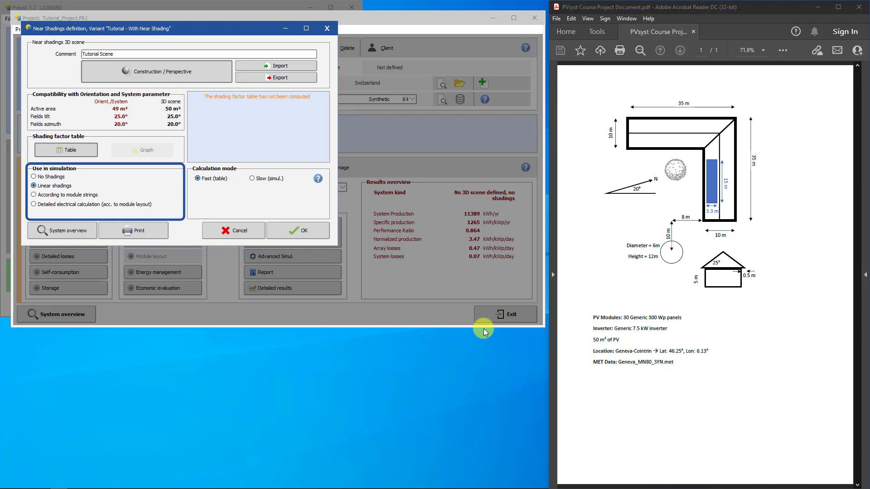
{"action": "left_click", "coordinate": [45, 187]}
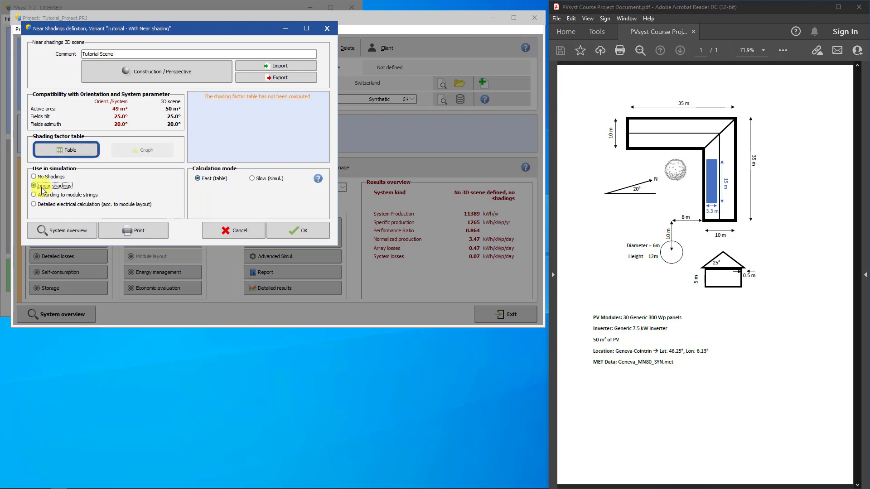
Step: Compute and review the linear shading factor table (diffuse 0.018, albedo 0.255), then close it
{"action": "left_click", "coordinate": [65, 150]}
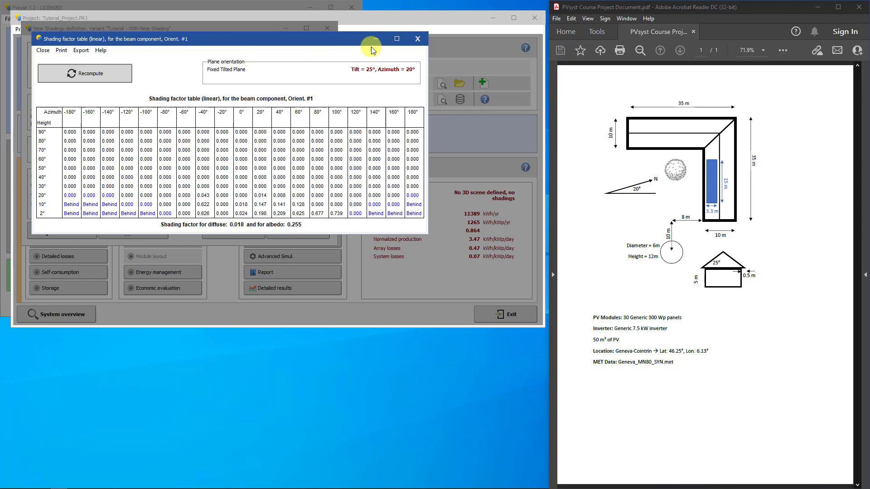
{"action": "left_click", "coordinate": [415, 39]}
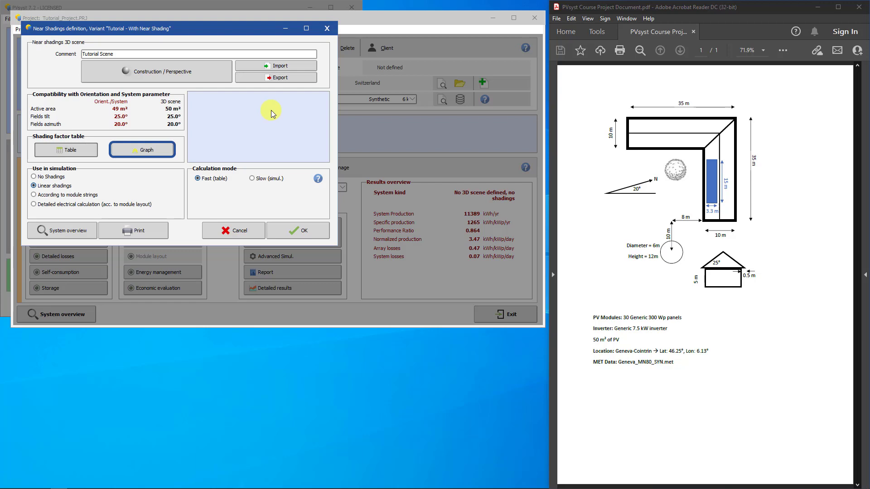
{"action": "left_click", "coordinate": [162, 150]}
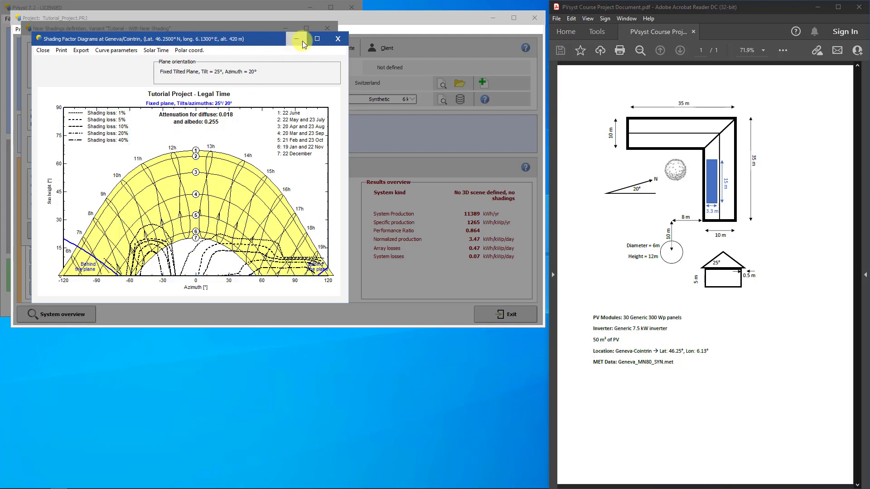
{"action": "left_click", "coordinate": [336, 39]}
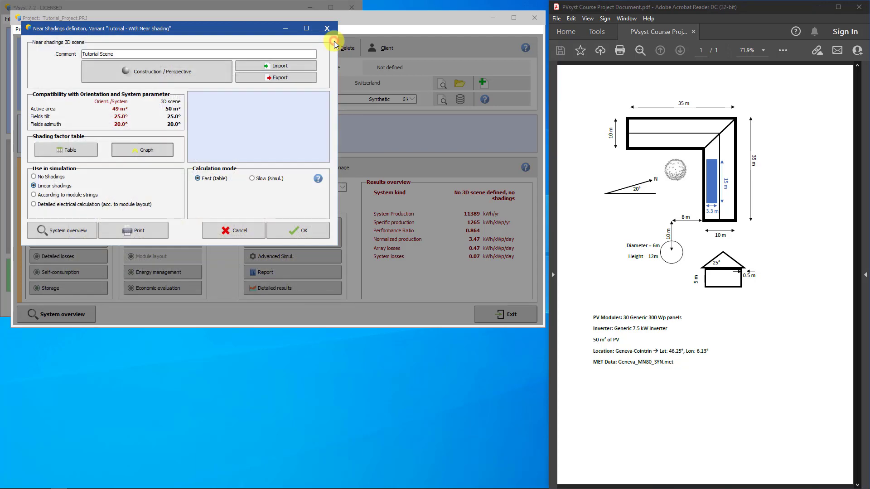
Step: Accept the near shadings, save variant VC2 and simulate it: 11261 kWh/yr, PR 0.855
{"action": "left_click", "coordinate": [292, 226]}
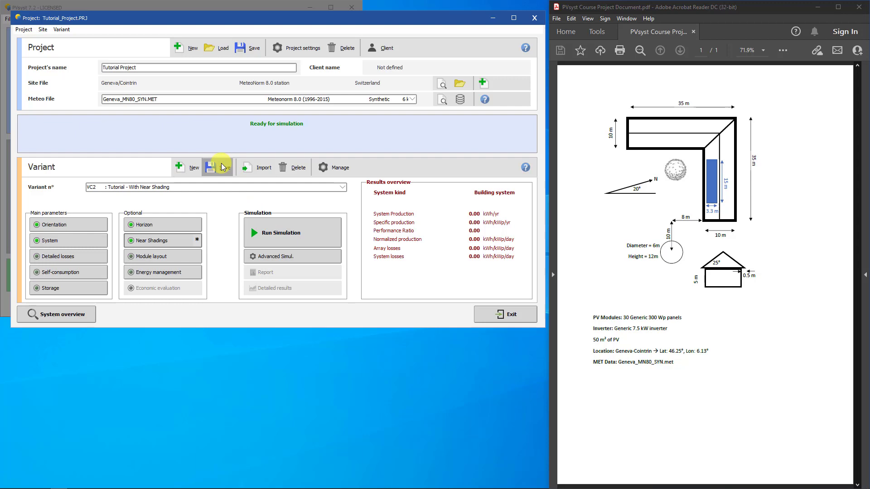
{"action": "left_click", "coordinate": [222, 166]}
{"action": "left_click", "coordinate": [271, 231]}
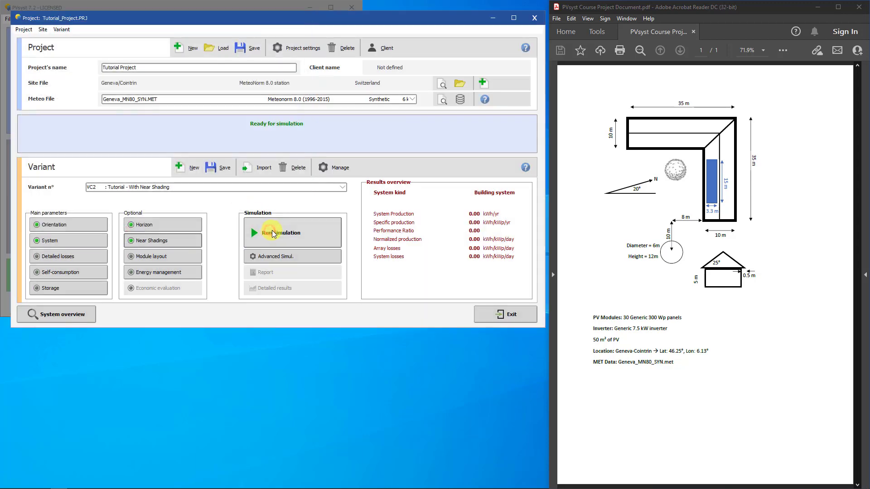
{"action": "left_click", "coordinate": [273, 233]}
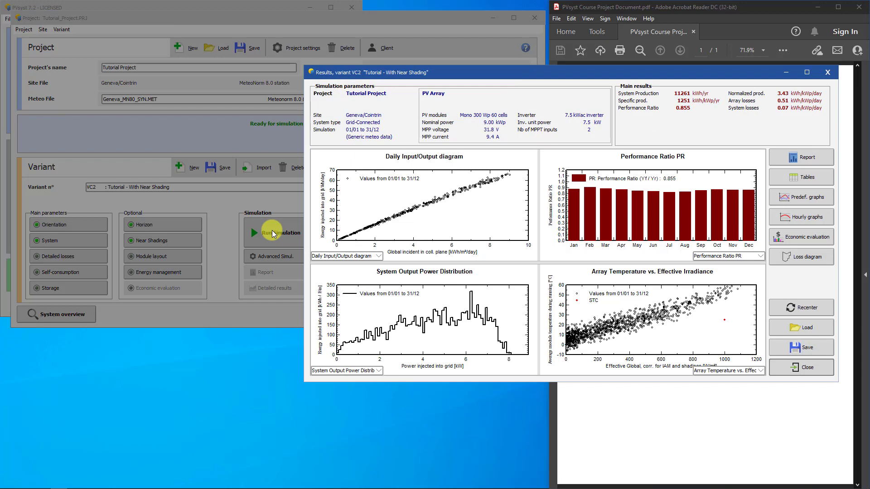
Step: Generate the 8-page VC2 report and show page 5 with the iso-shadings diagram
{"action": "left_click", "coordinate": [778, 159]}
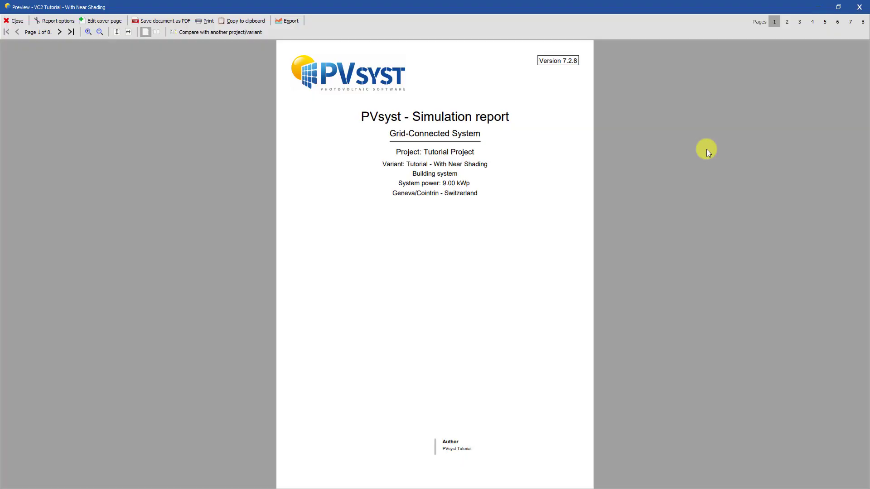
{"action": "left_click", "coordinate": [825, 22]}
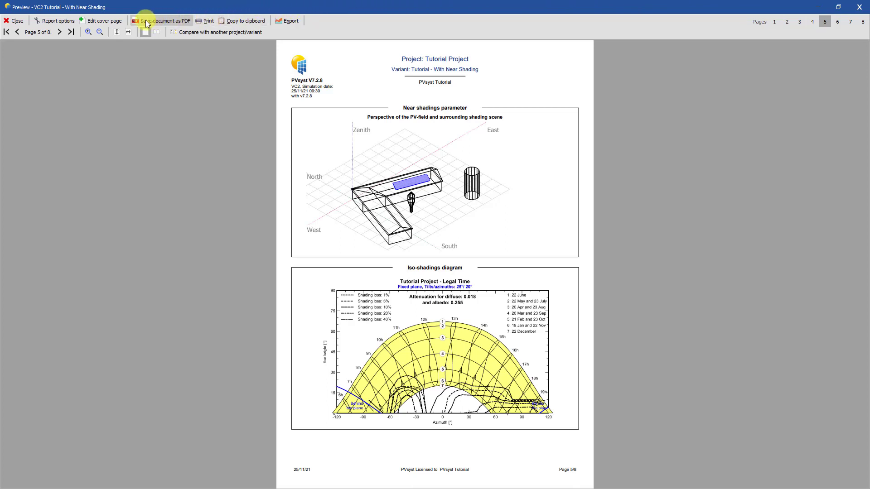
Step: Compare the report against variant VC1 'Tutorial - With Horizon' (11.39 vs 11.26 MWh/year)
{"action": "left_click", "coordinate": [212, 32]}
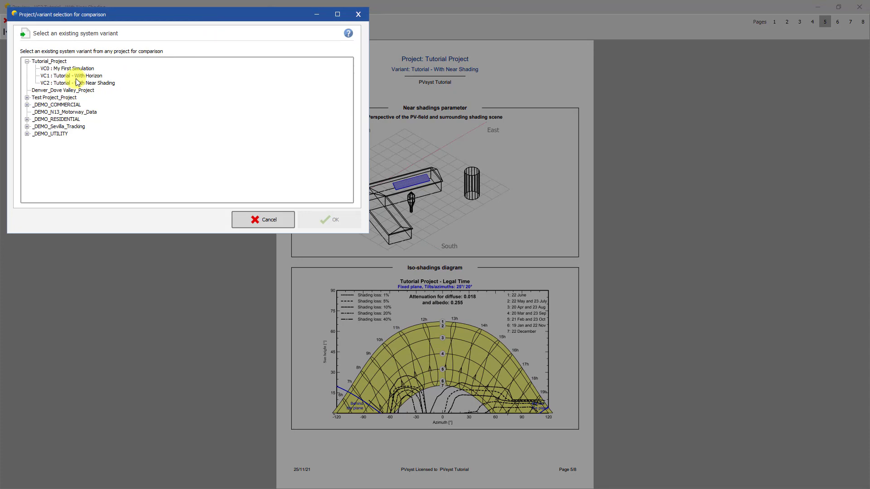
{"action": "double_click", "coordinate": [75, 78]}
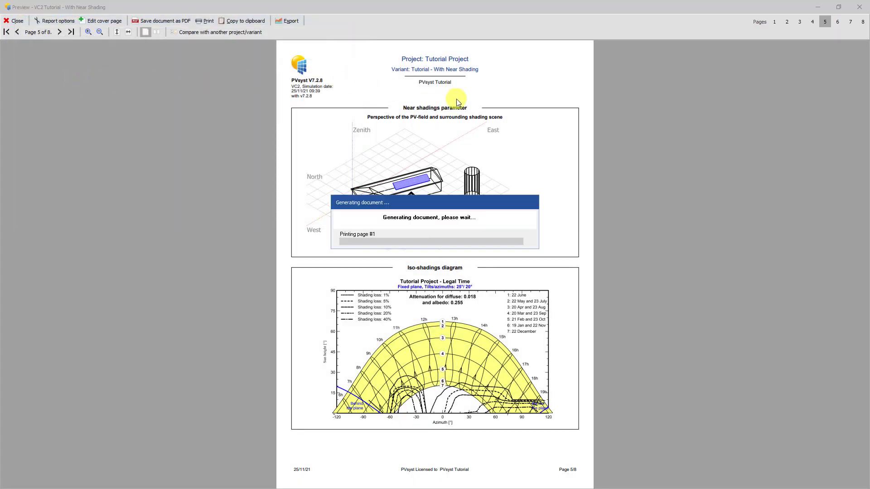